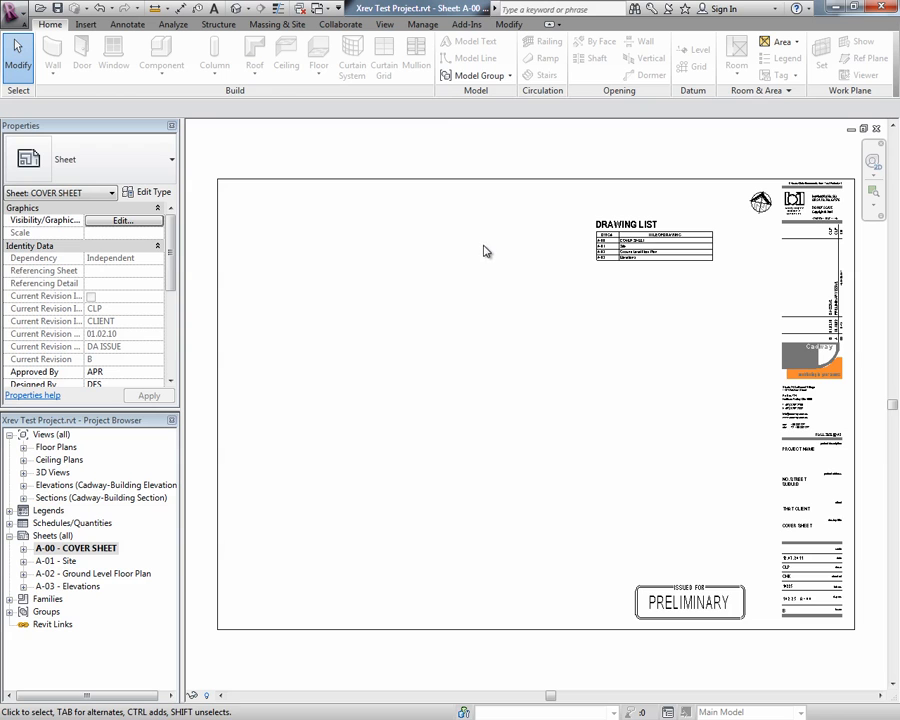
Step: Start an Xrev Transmit issue in New Issue with Transmittal mode and continue to the sheet selection
click(467, 25)
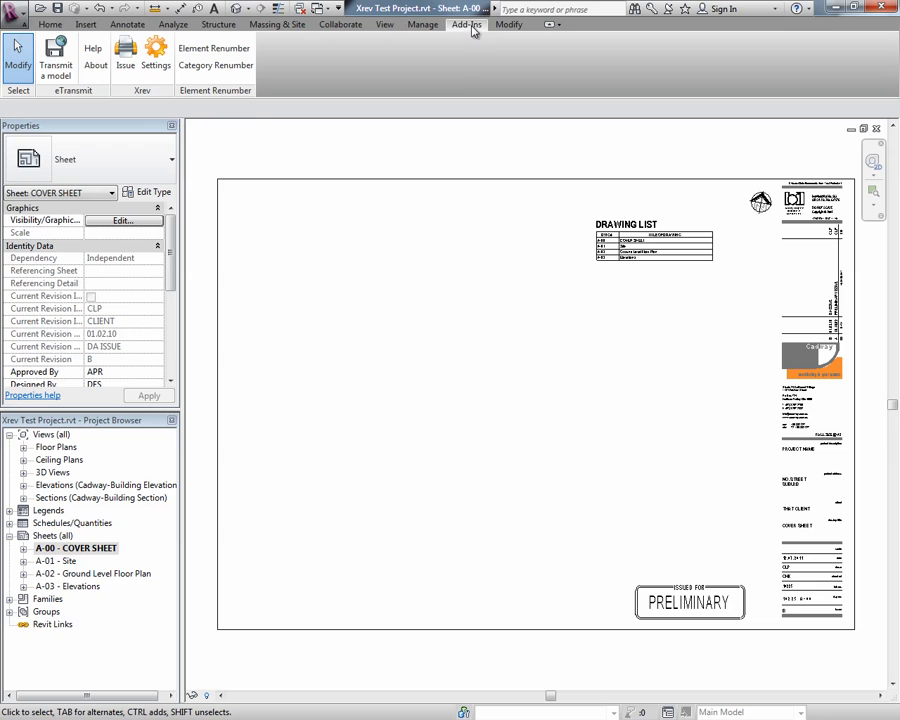
click(127, 58)
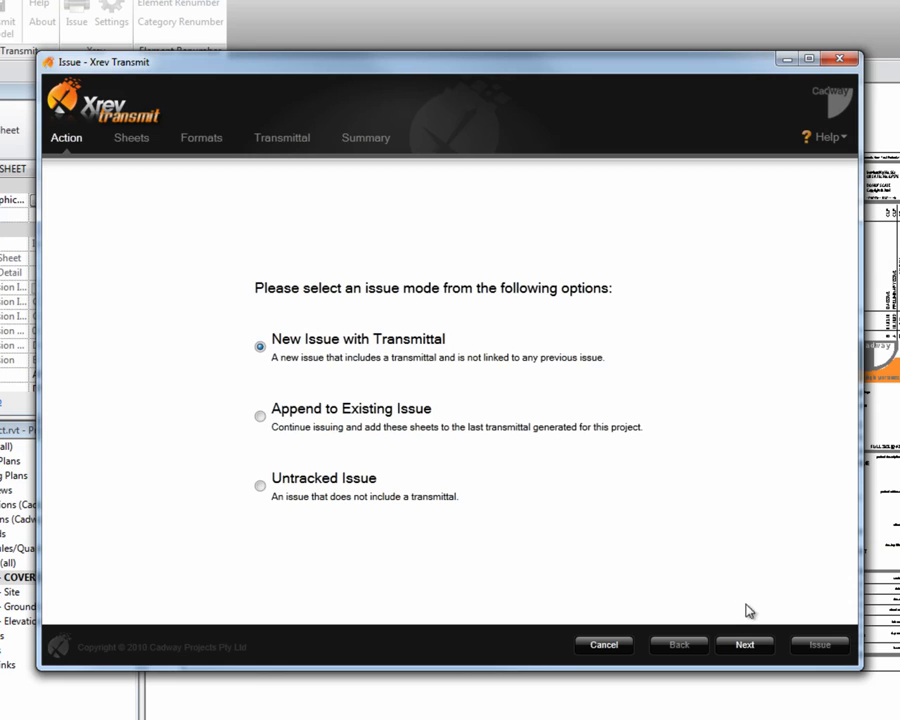
click(744, 645)
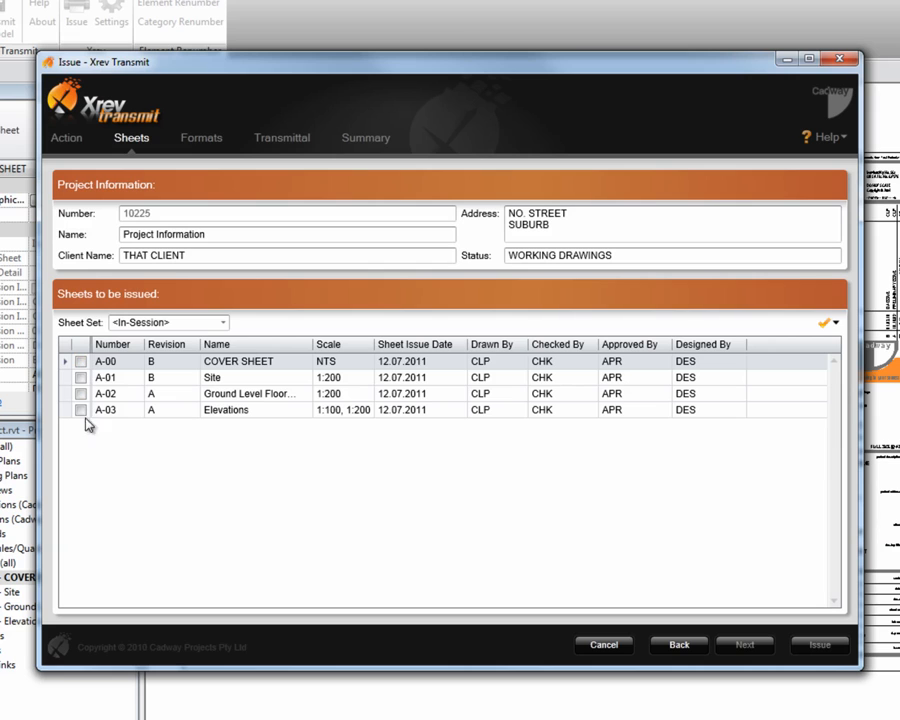
Step: Load the Plans & Elevations sheet set, extend the selection to all sheets and clear it again
click(223, 323)
click(202, 356)
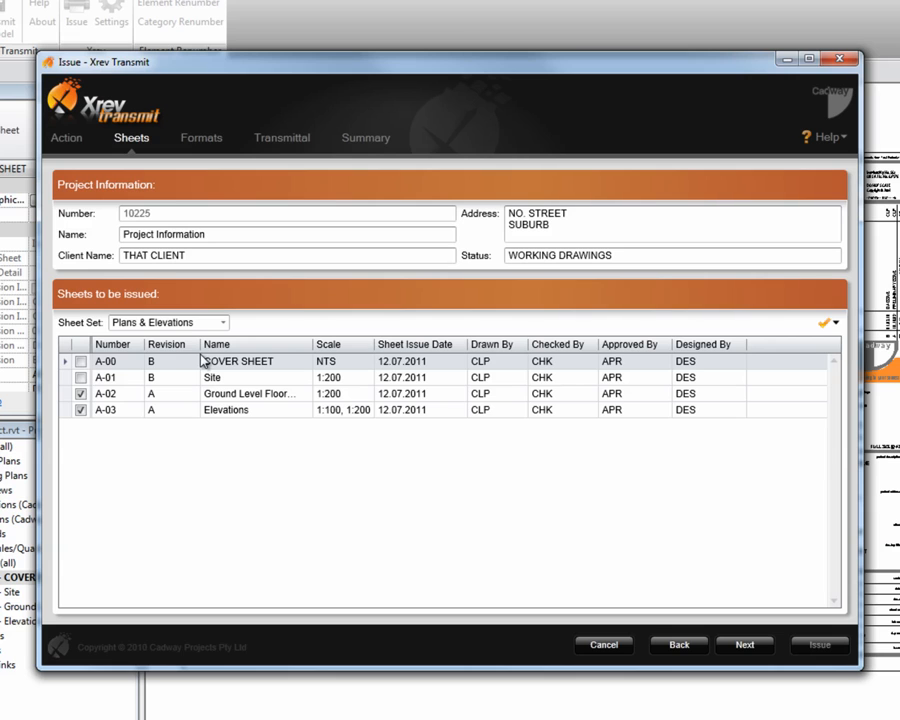
click(836, 324)
click(830, 342)
click(830, 323)
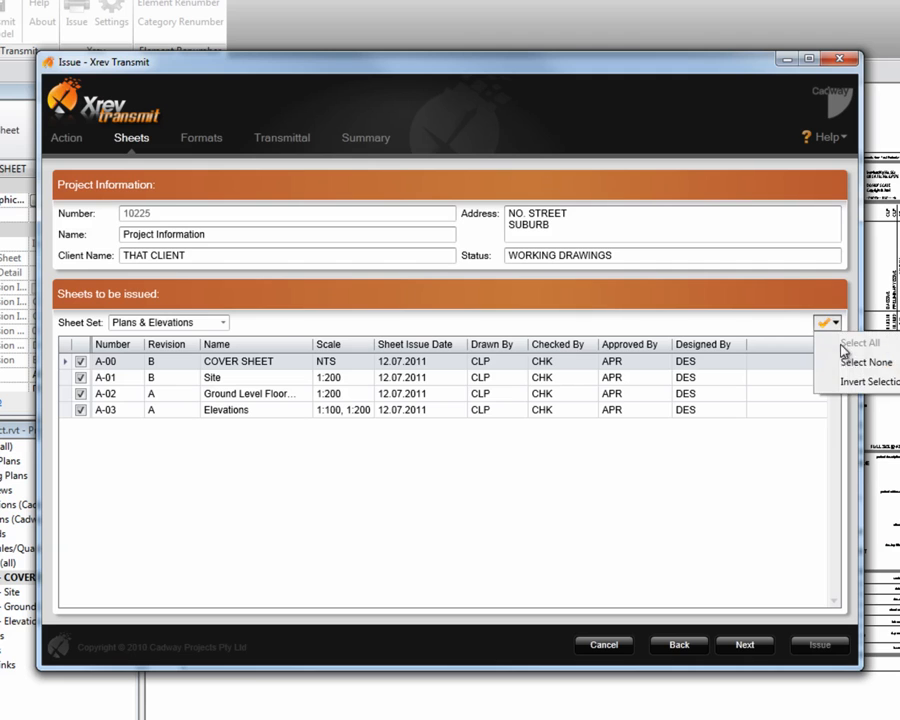
click(845, 362)
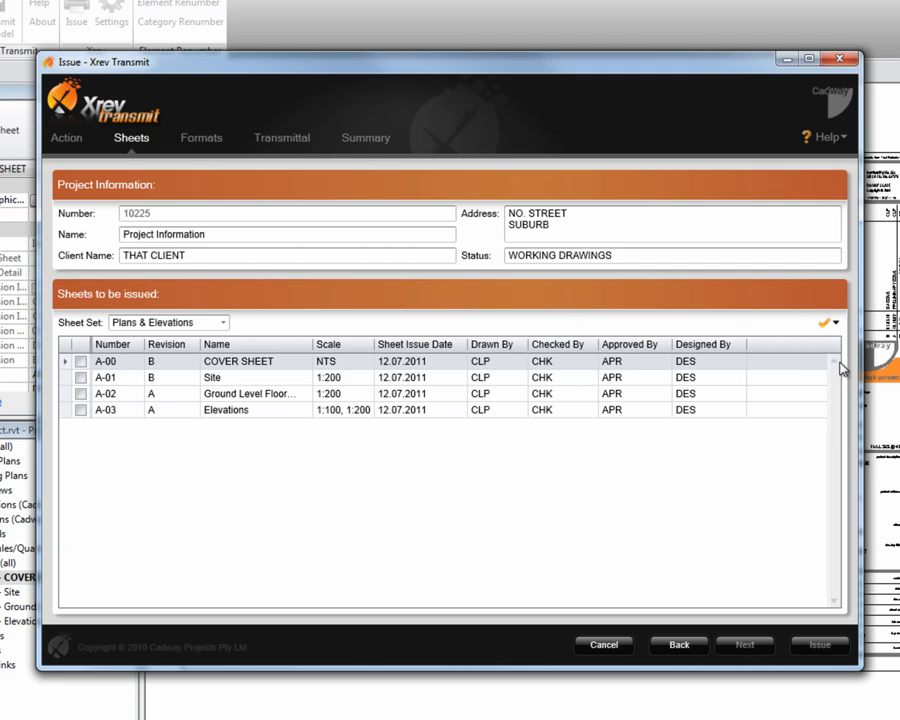
Step: Include sheets A-00, A-01, A-02 and A-03 in the issue and continue to the output formats
click(81, 361)
click(81, 377)
click(81, 393)
click(81, 409)
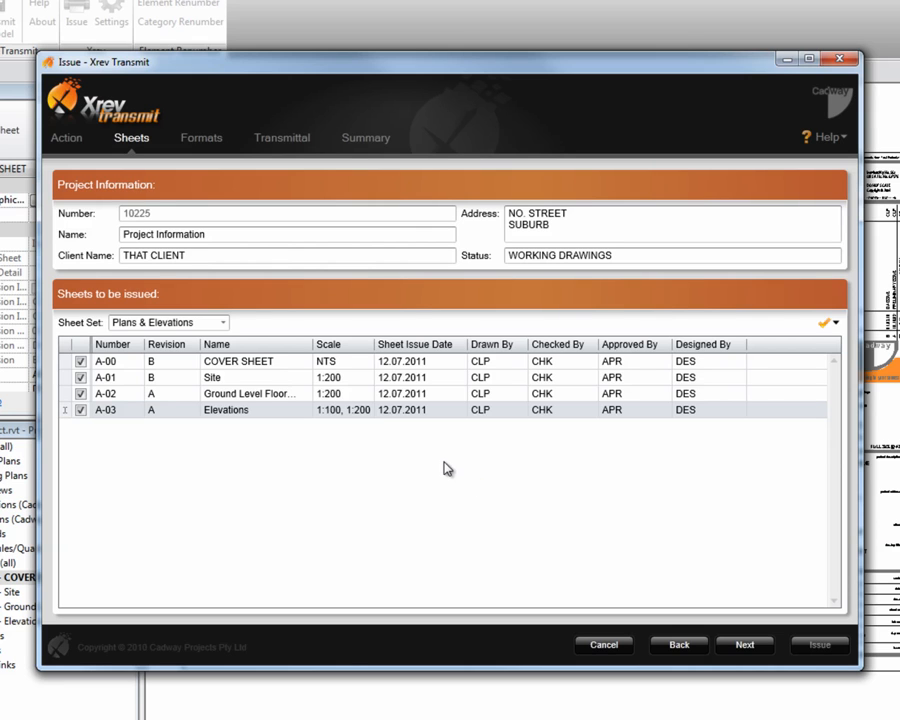
click(743, 645)
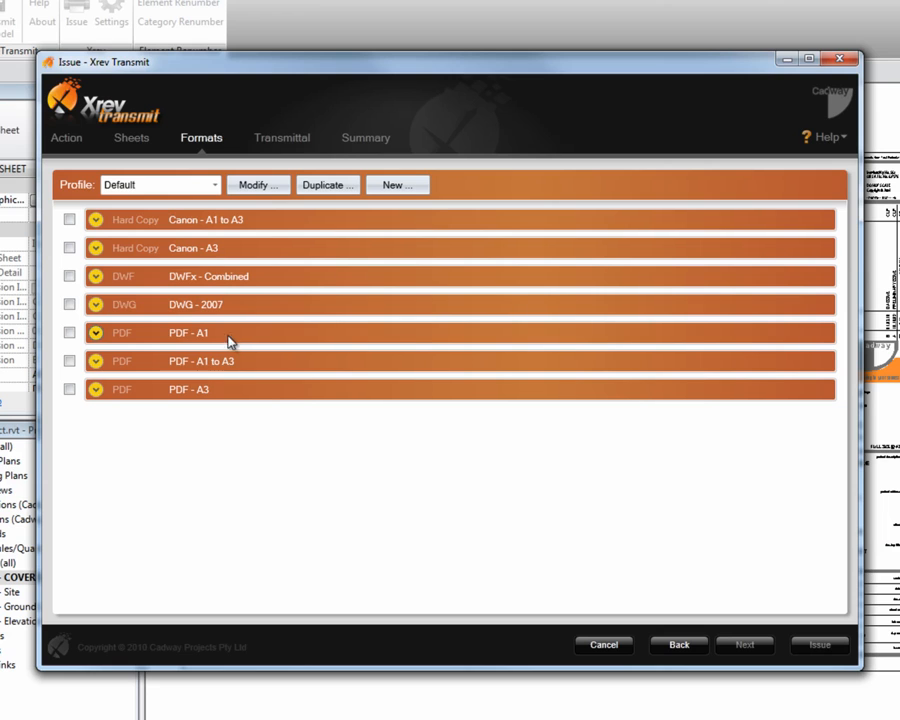
Step: Enable the PDF - A3 and DWG - 2007 output formats and review the PDF - A3 settings
click(70, 389)
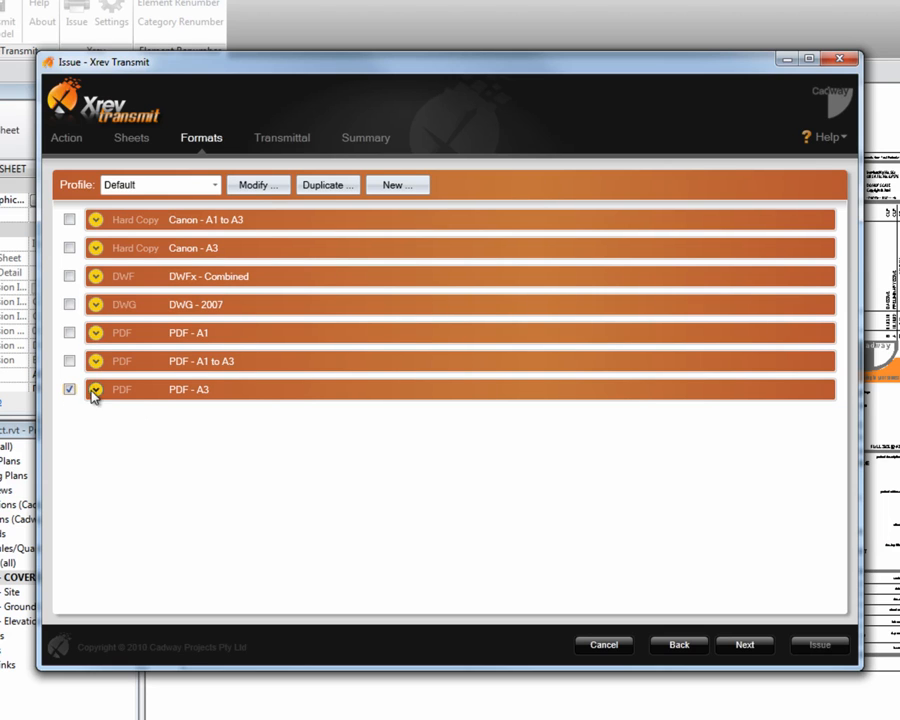
click(70, 305)
click(177, 395)
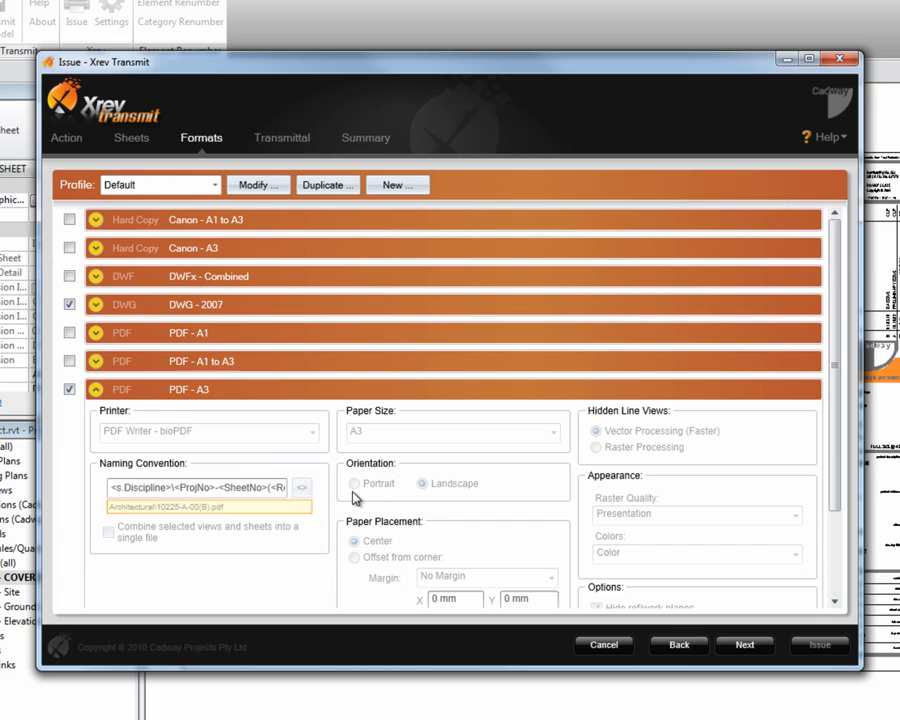
click(185, 393)
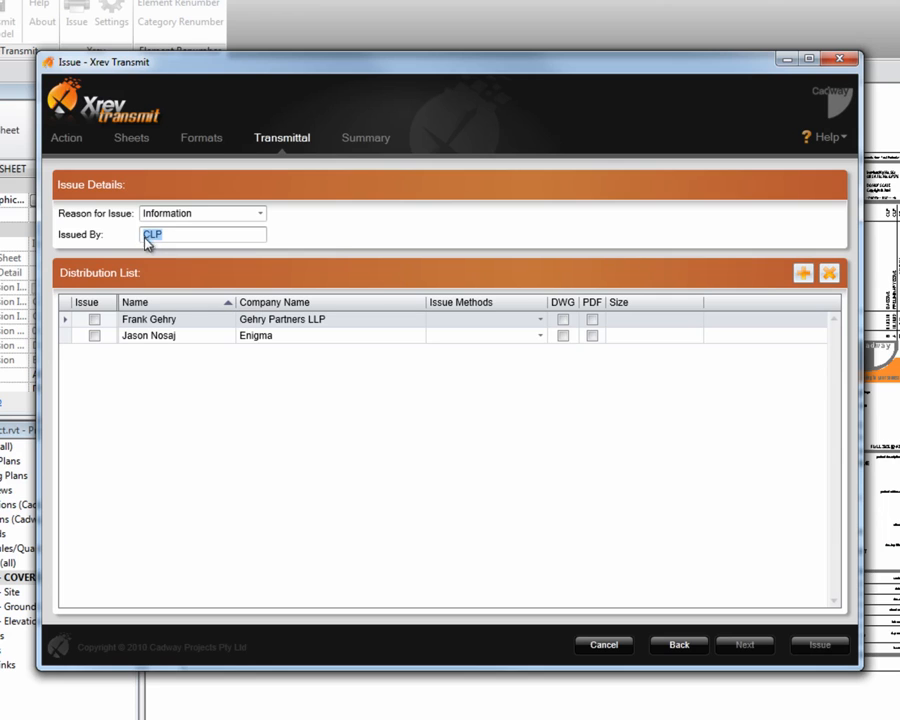
Step: Mark both contacts in the transmittal's distribution list to receive the issue
click(180, 235)
click(94, 321)
click(94, 336)
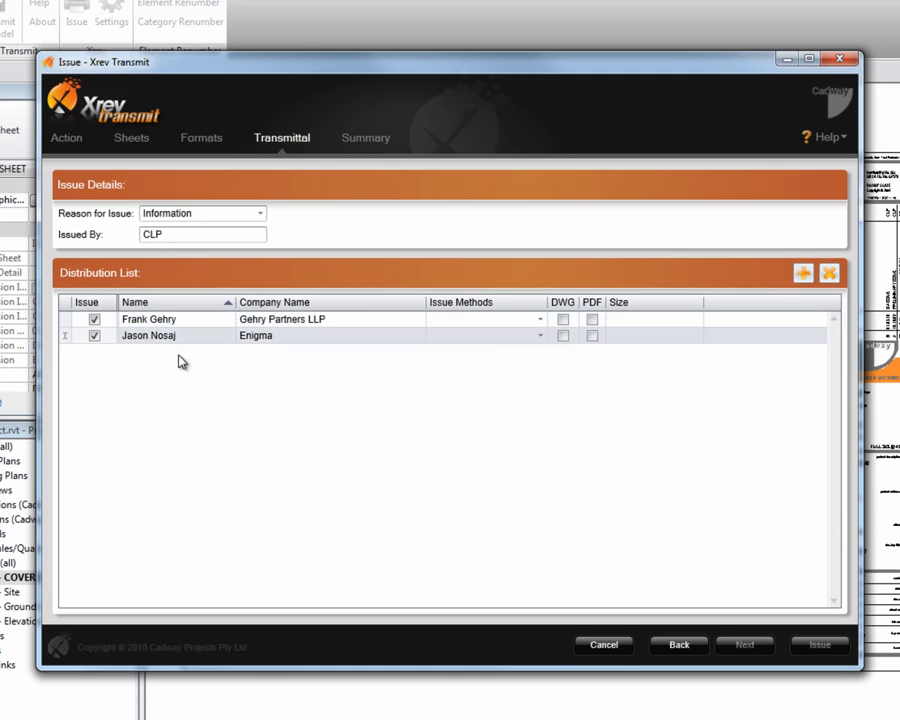
Step: Set the issue method to Email for both recipients in the distribution list
click(539, 319)
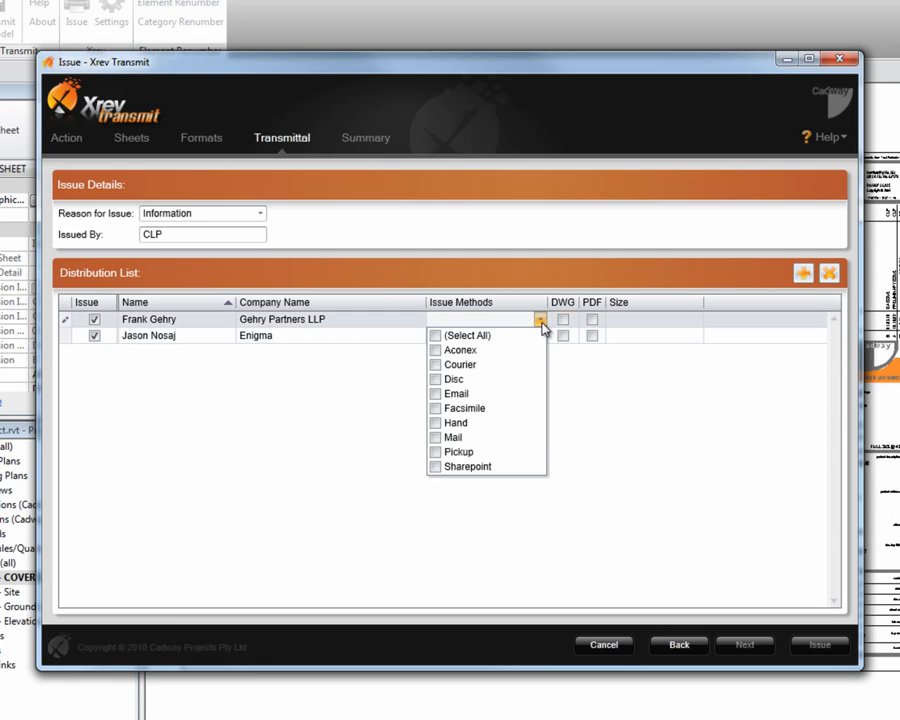
click(435, 394)
click(560, 362)
click(539, 335)
click(437, 410)
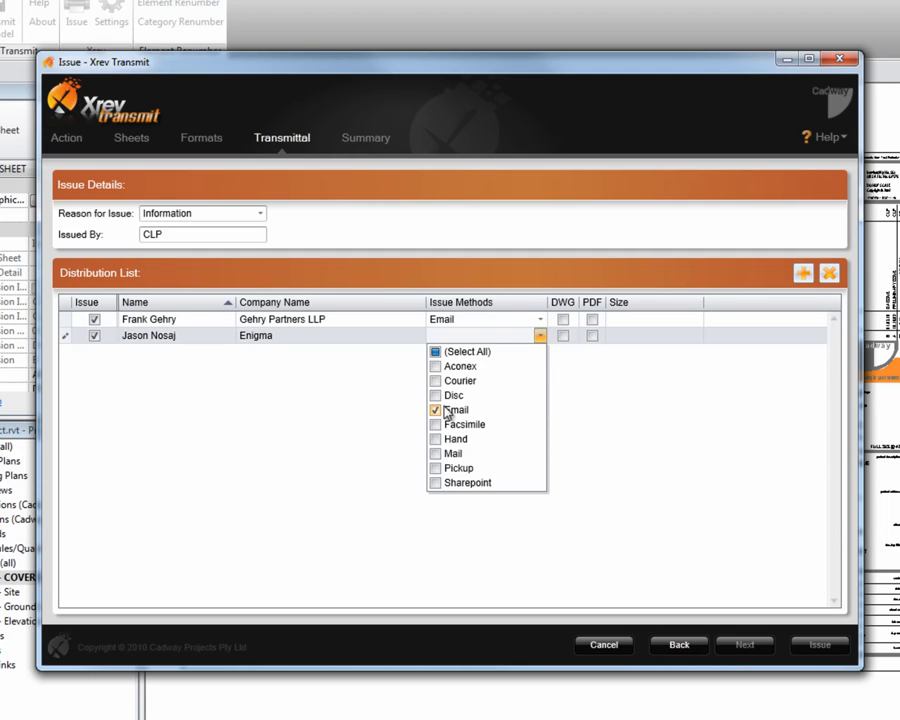
click(567, 360)
Step: Assign both the DWG and PDF formats to each of the two recipients
click(563, 319)
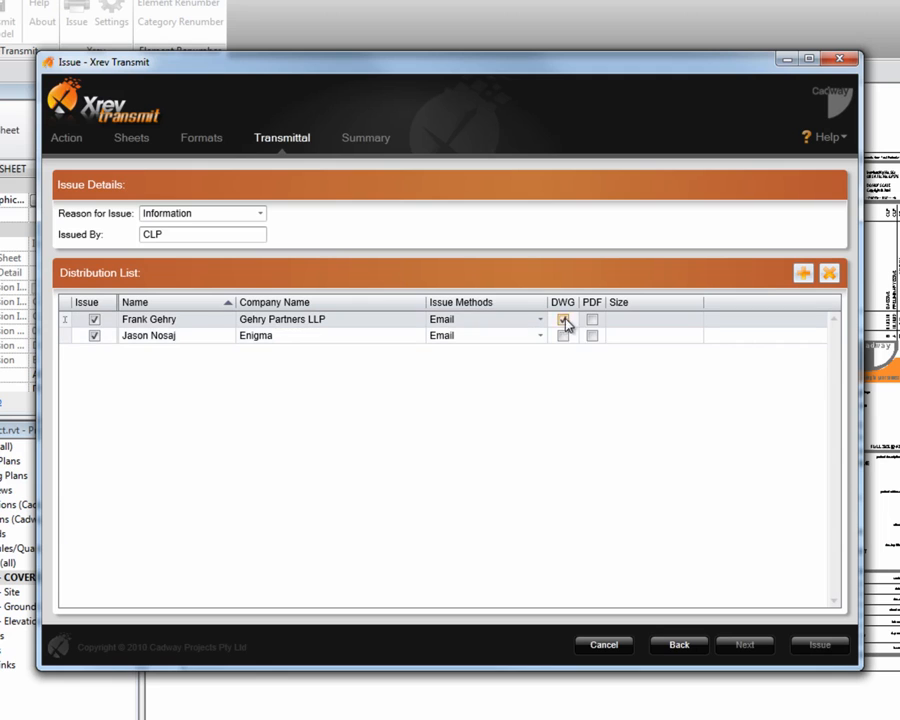
click(591, 321)
click(563, 336)
click(592, 336)
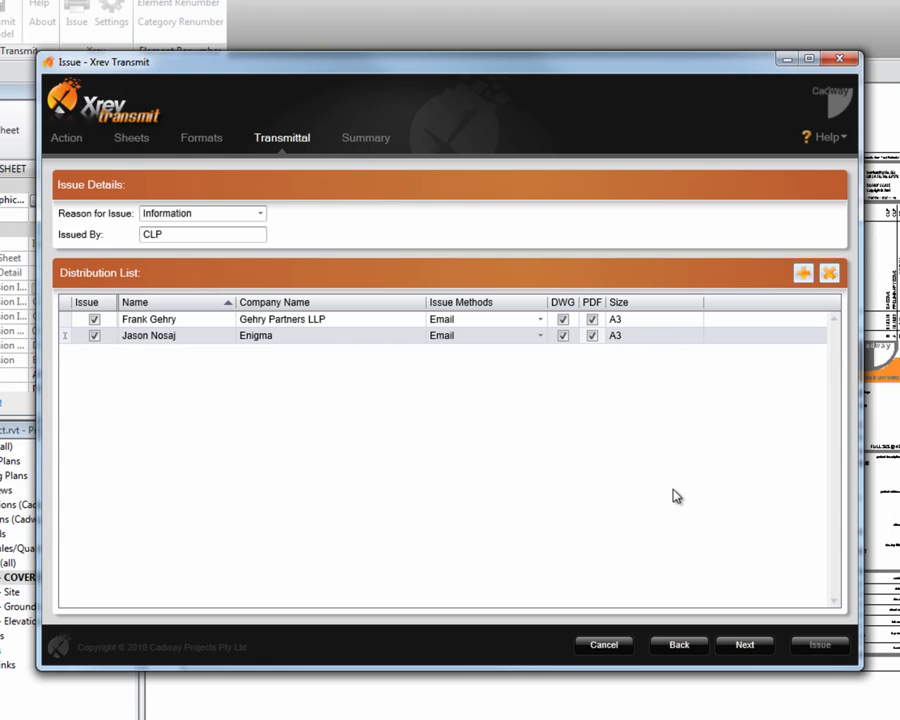
Step: Continue to the summary, name the issue Consultant Information and issue the sheets with their transmittal
click(745, 646)
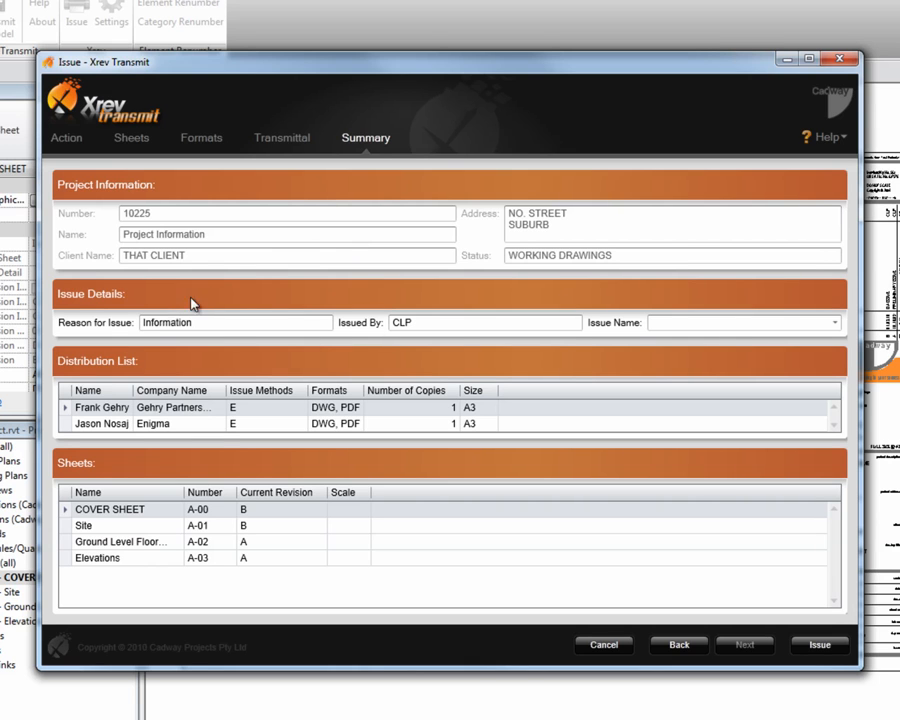
click(696, 323)
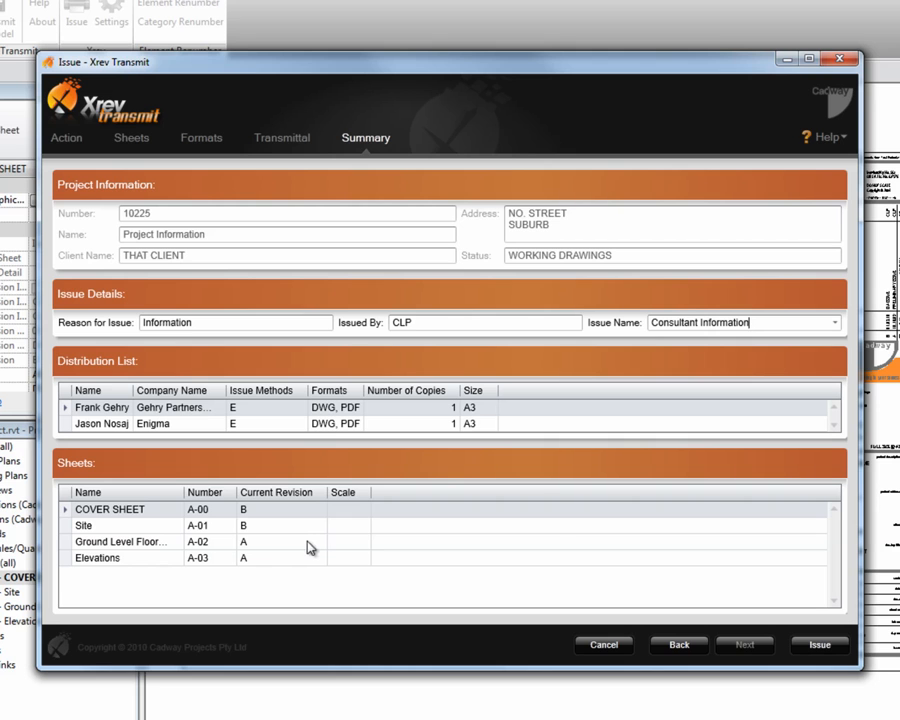
click(818, 645)
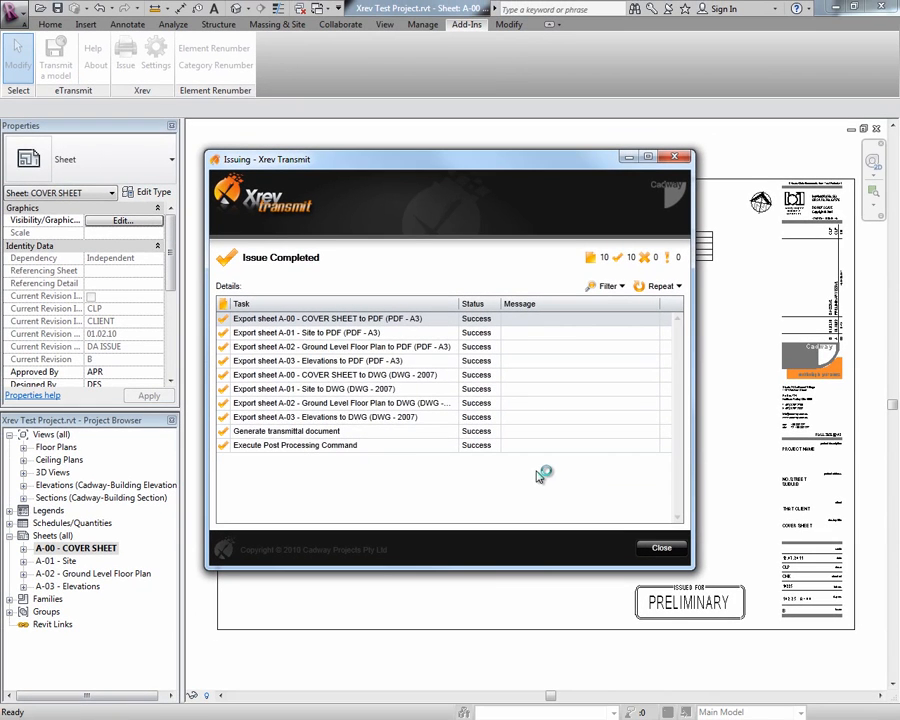
Step: In Windows Explorer, examine the issued files in the Architectural, Civil and Structural subfolders of 110712-Consultant Information
drag(0, 0, 589, 13)
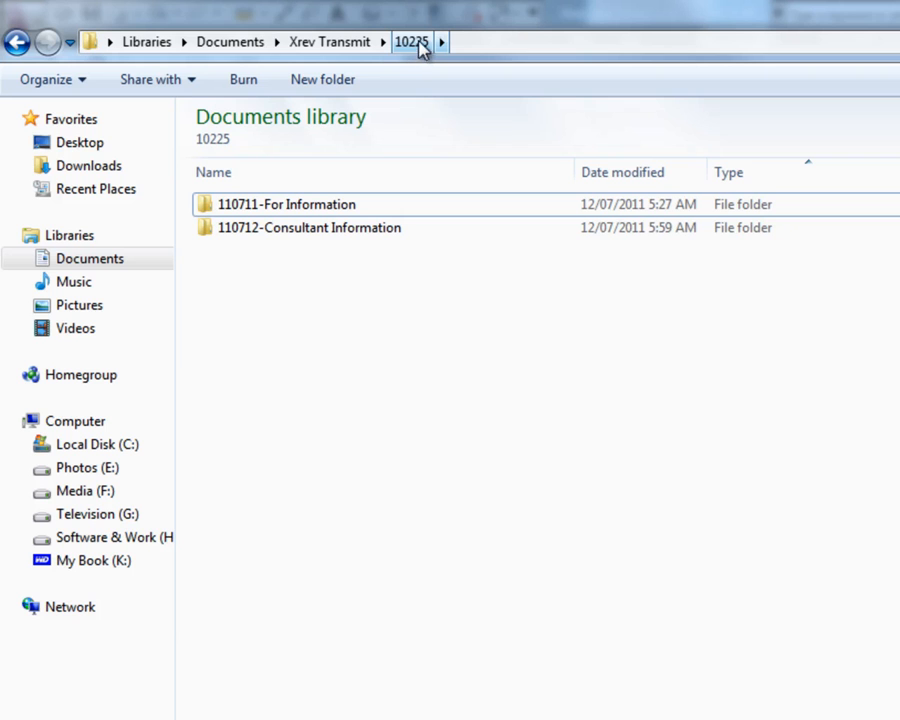
double_click(319, 236)
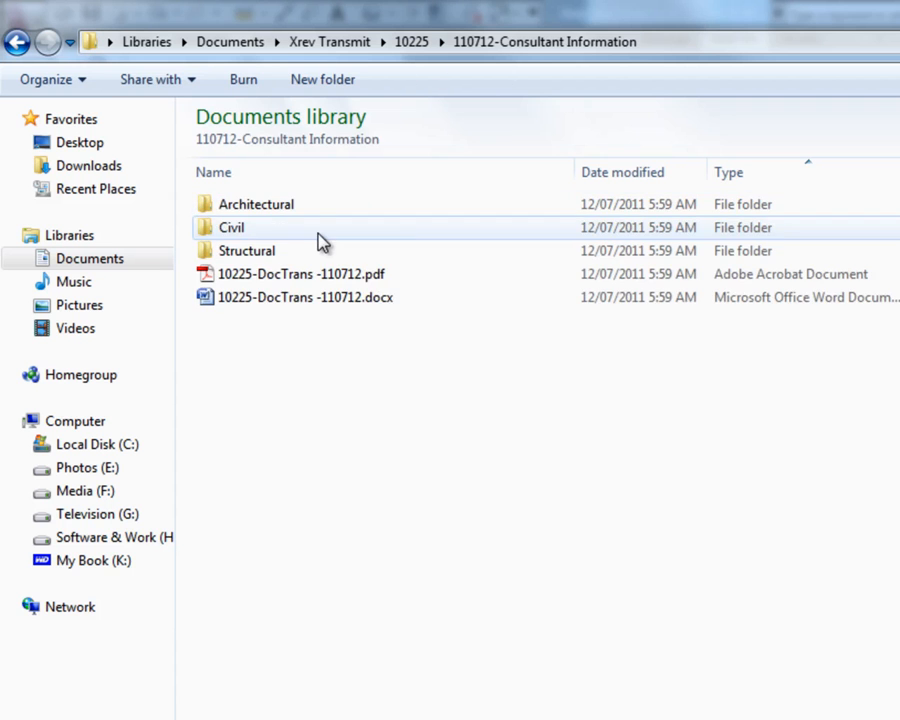
double_click(262, 208)
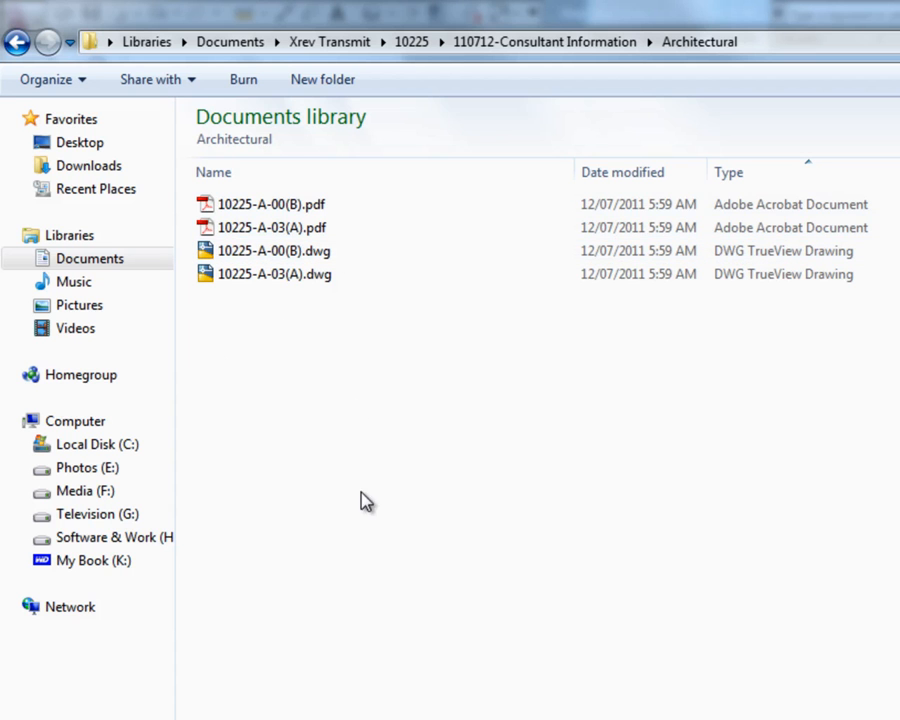
click(588, 43)
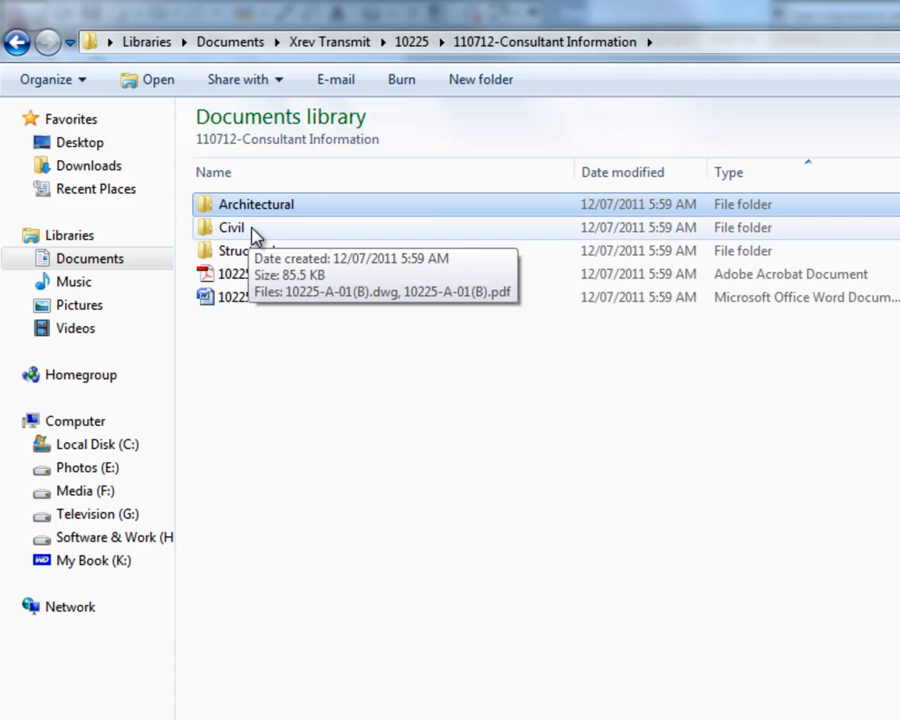
double_click(256, 235)
click(595, 45)
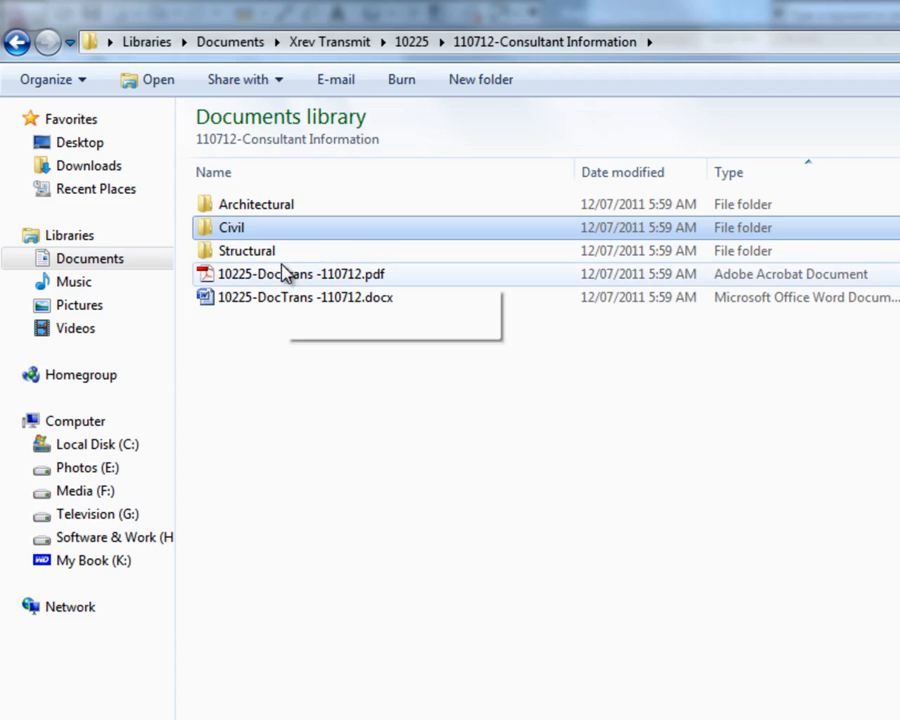
double_click(270, 252)
click(590, 44)
Step: Open the transmittal document 10225-DocTrans -110712.pdf in Adobe Reader and view it as a full page
click(380, 352)
click(300, 275)
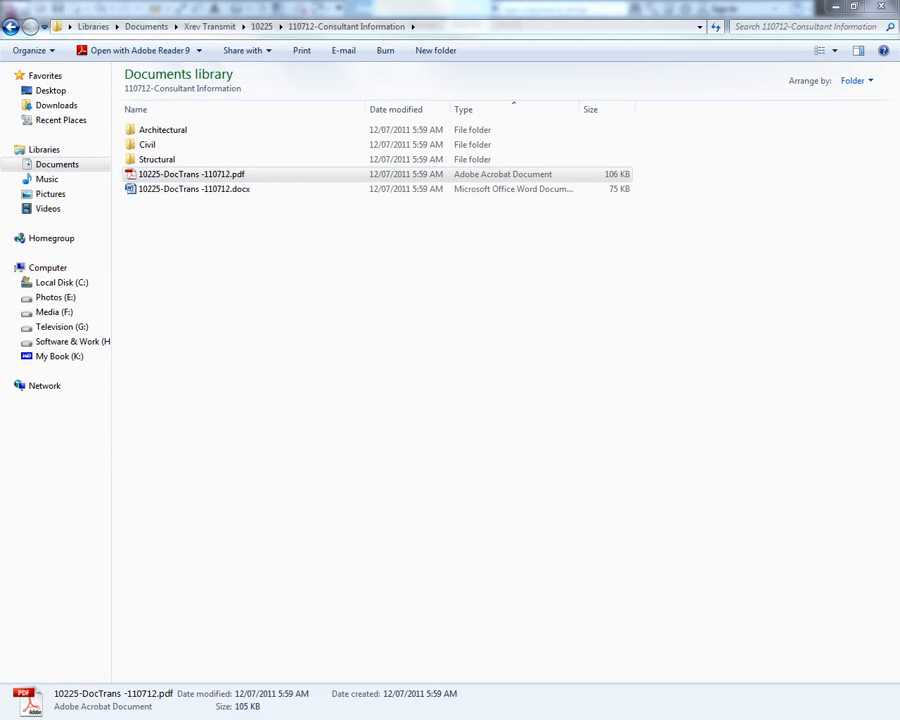
key(Return)
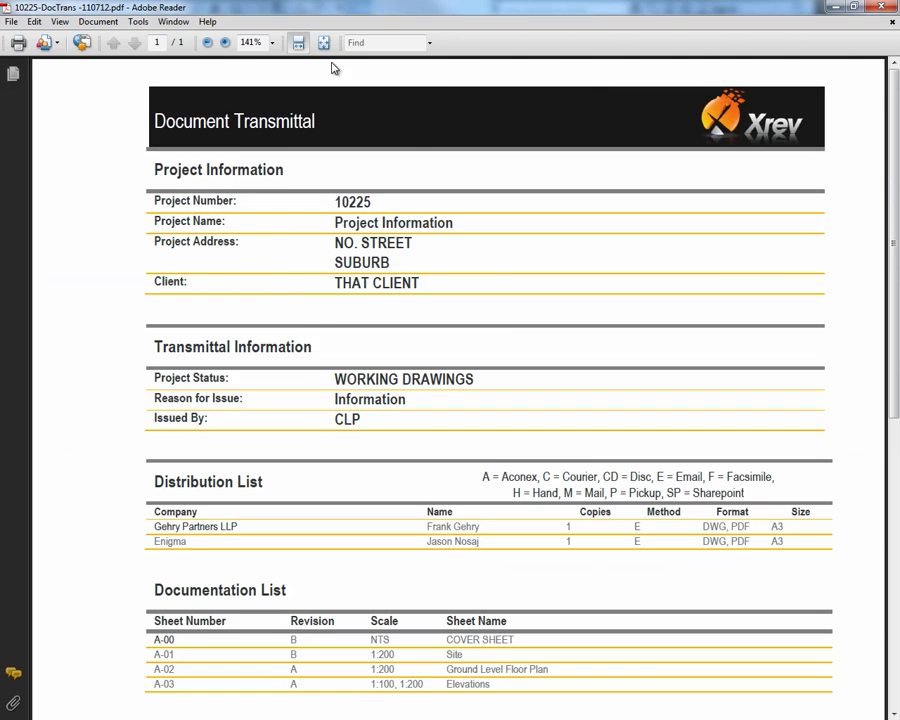
key(ctrl+0)
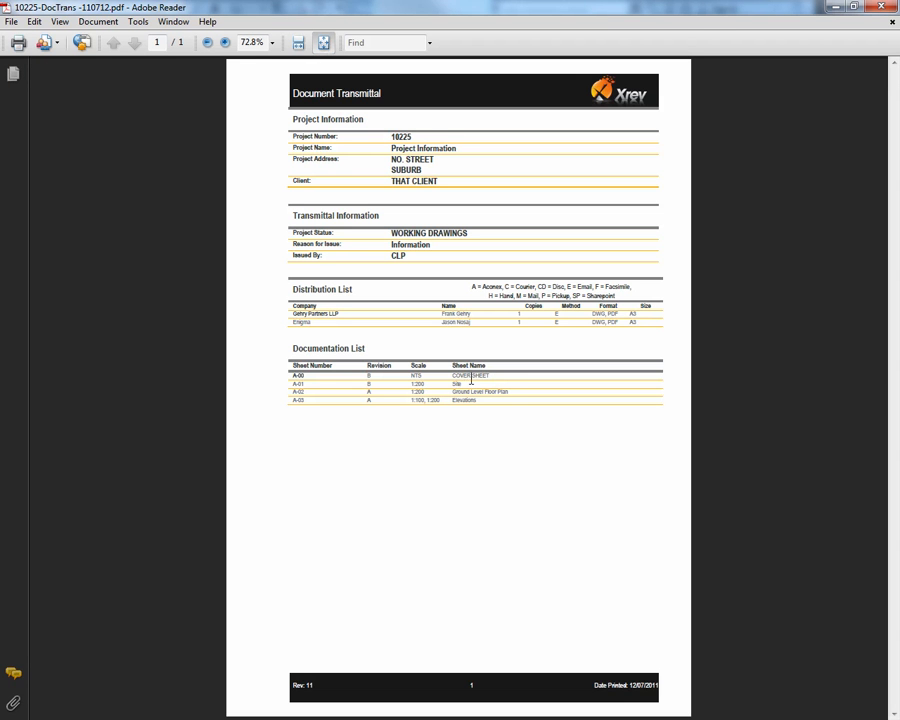